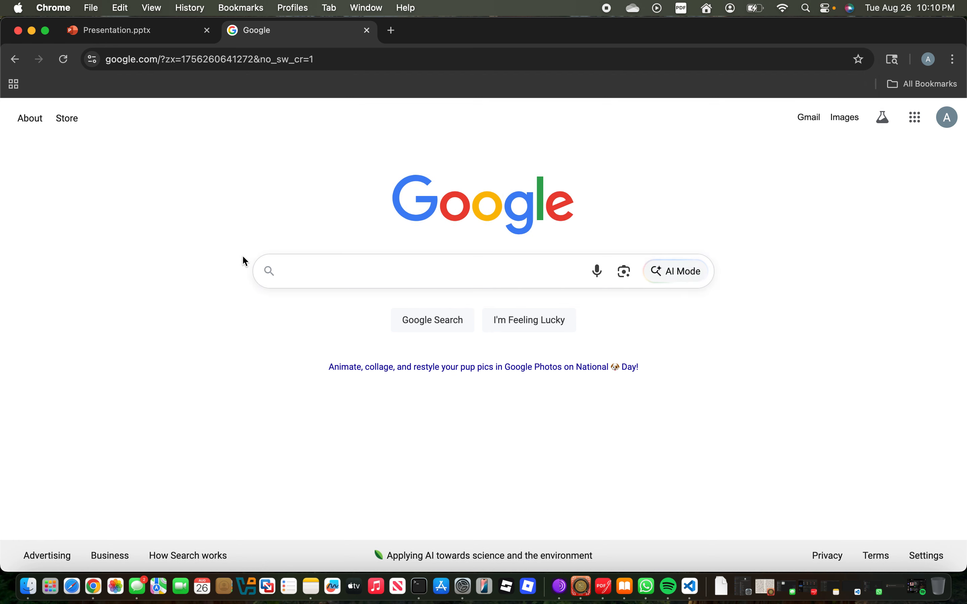
Step: Search Google for "microsoft devops" and open Microsoft's Azure DevOps product page
type("micr")
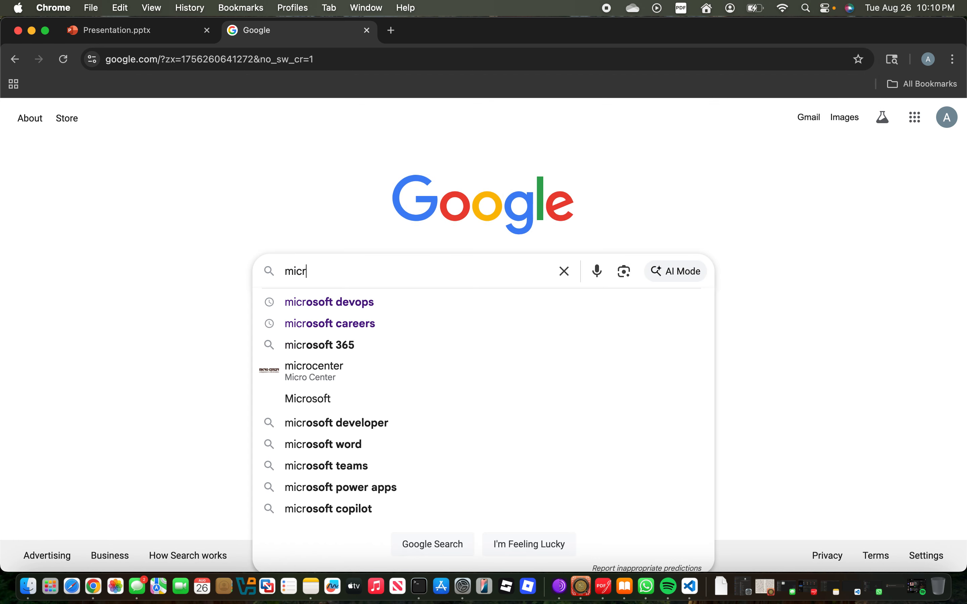
type("osoft devops")
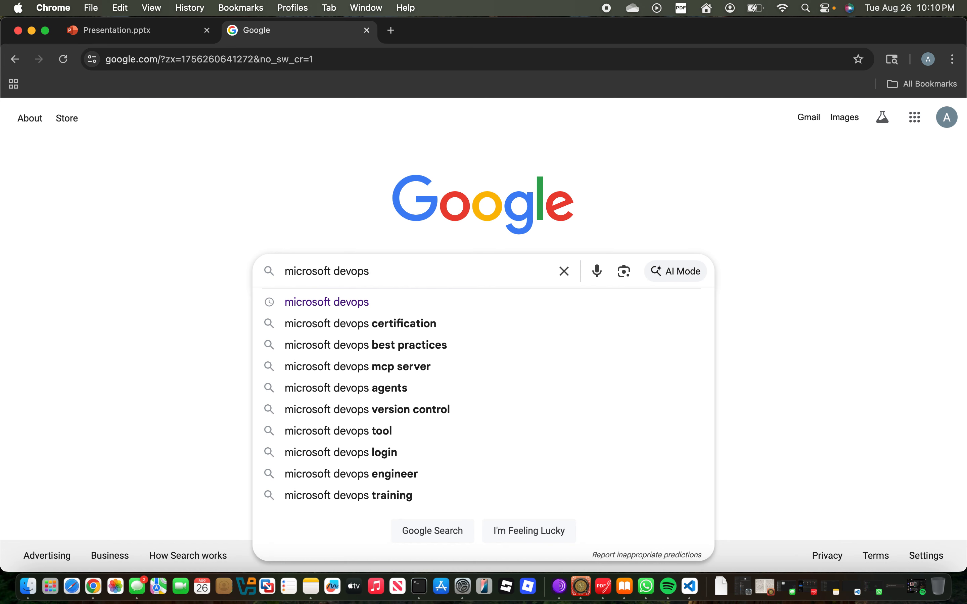
key("Return")
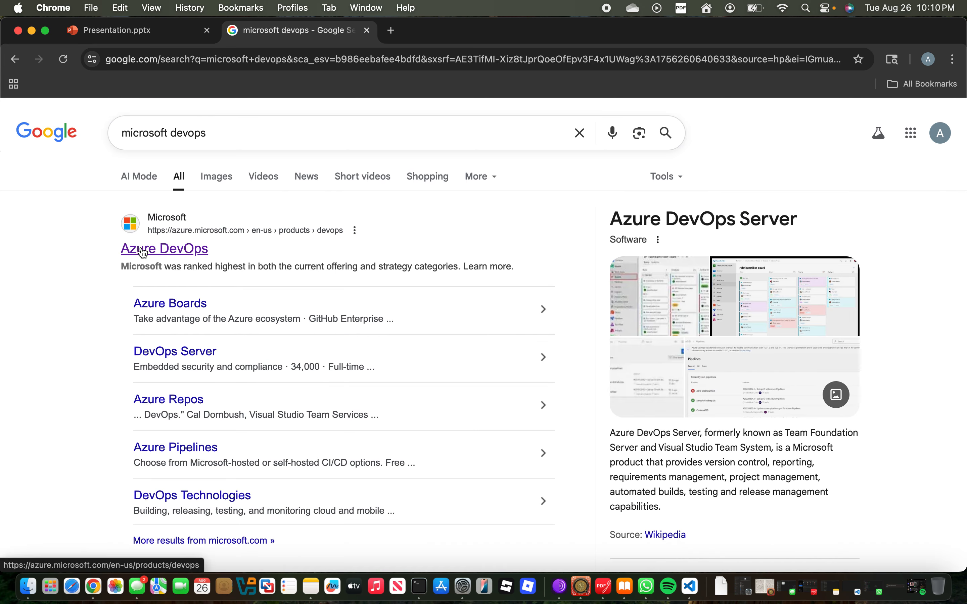
left_click(143, 251)
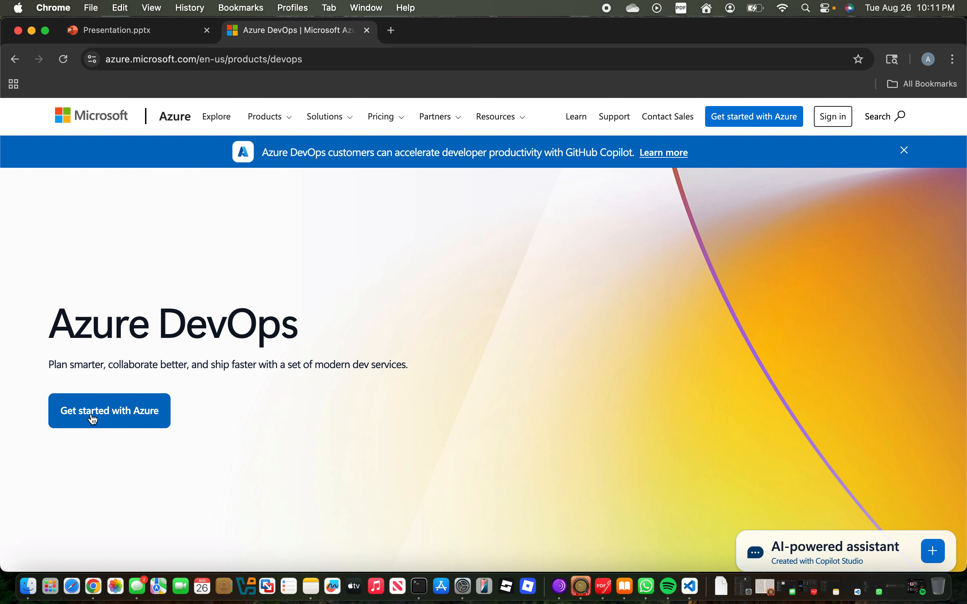
Step: View the sign-up page for a free Azure account from the Azure DevOps product page, and close it
left_click(103, 413)
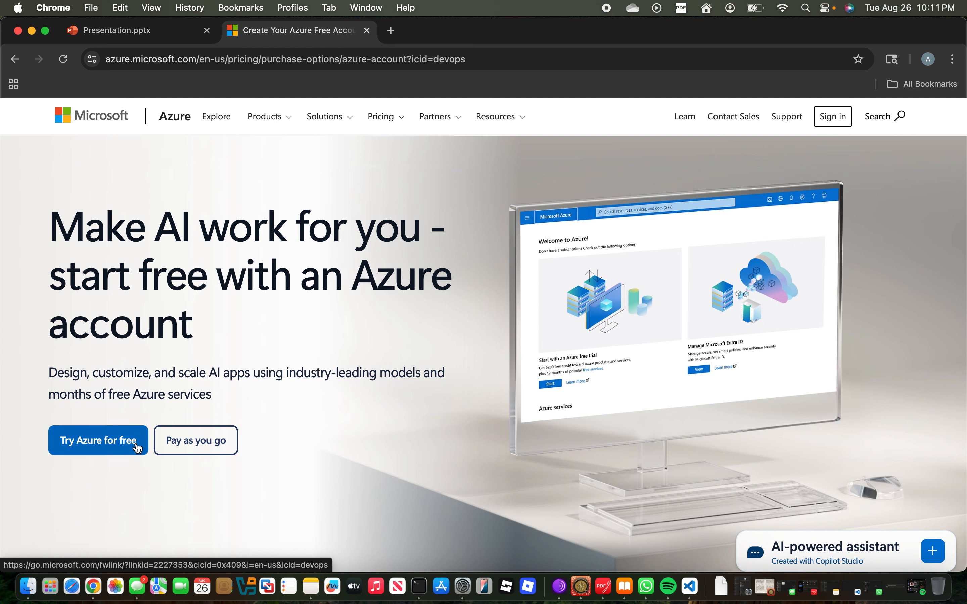
left_click(98, 448)
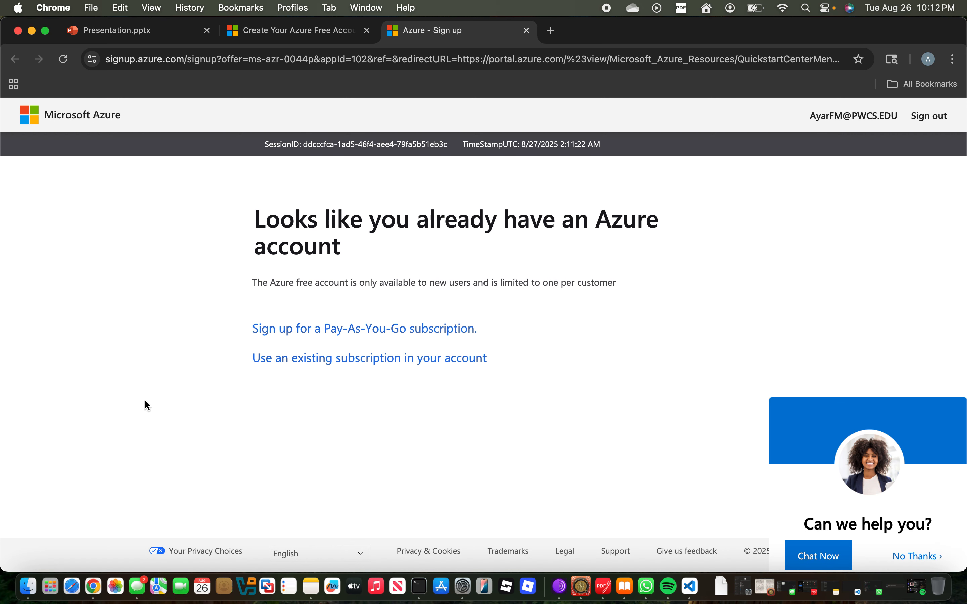
left_click(527, 30)
Step: Open dev.azure.com in a new browser tab, keeping the Azure free account page open
left_click(395, 34)
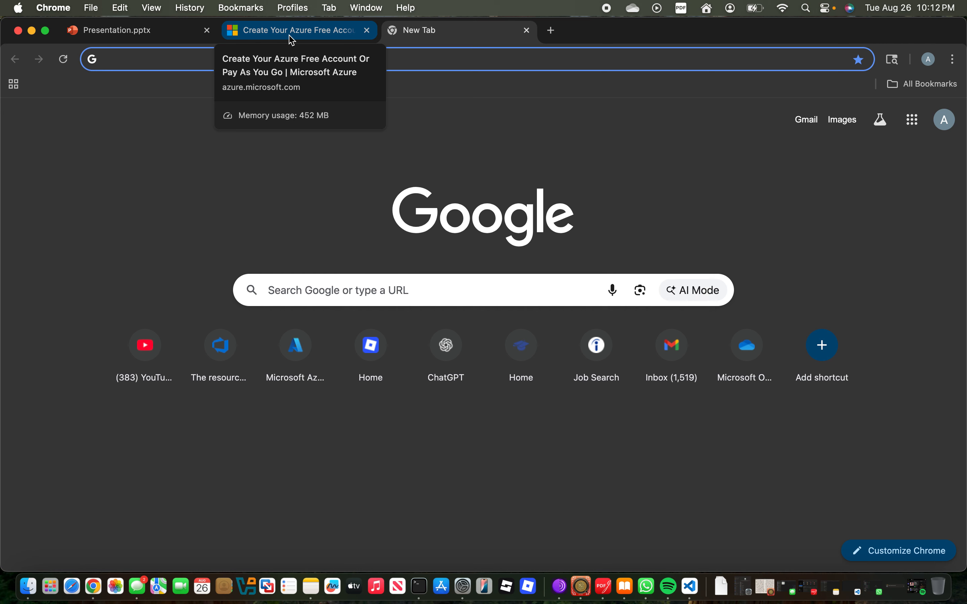
left_click(292, 40)
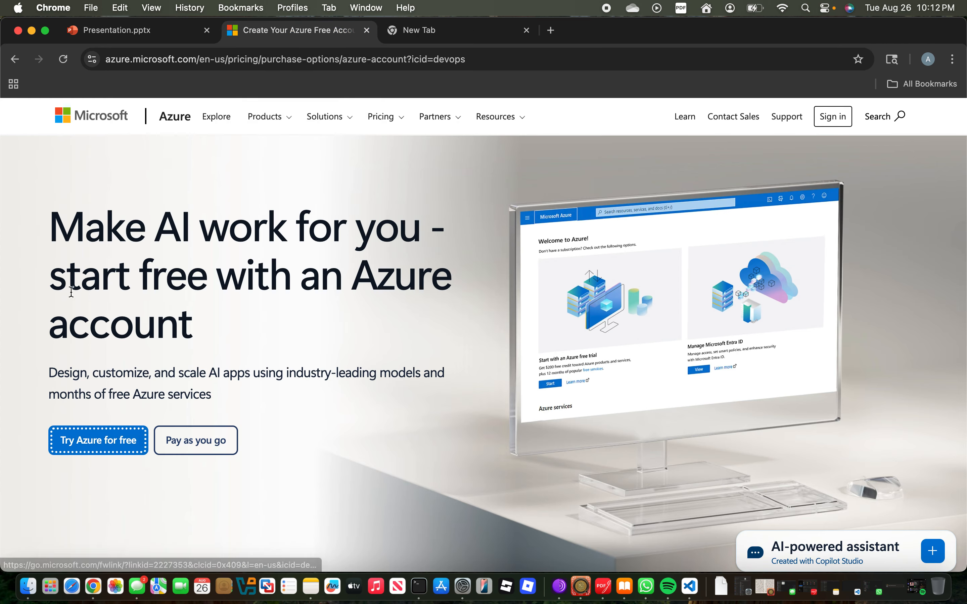
left_click(418, 33)
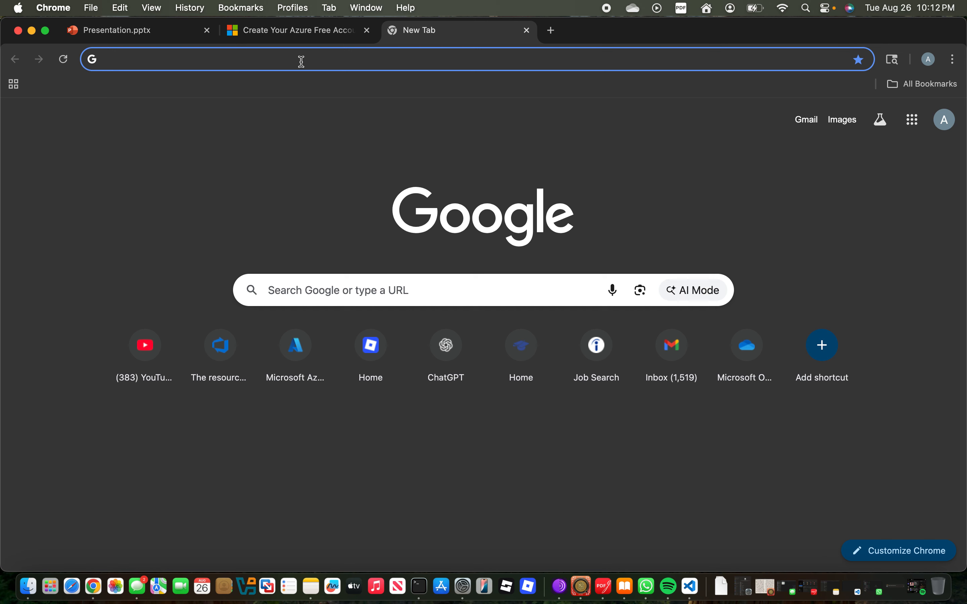
type("d")
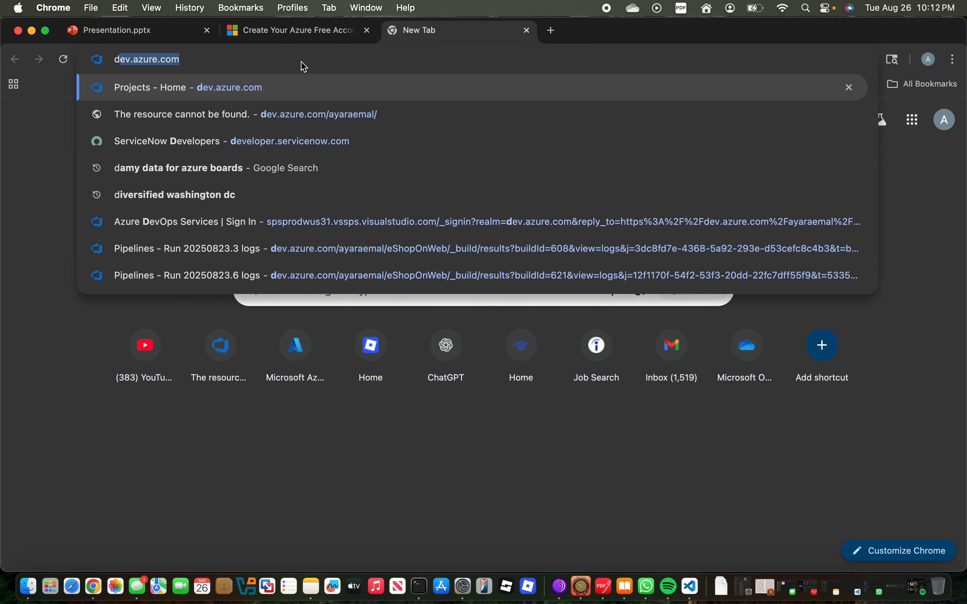
type("ev.azu")
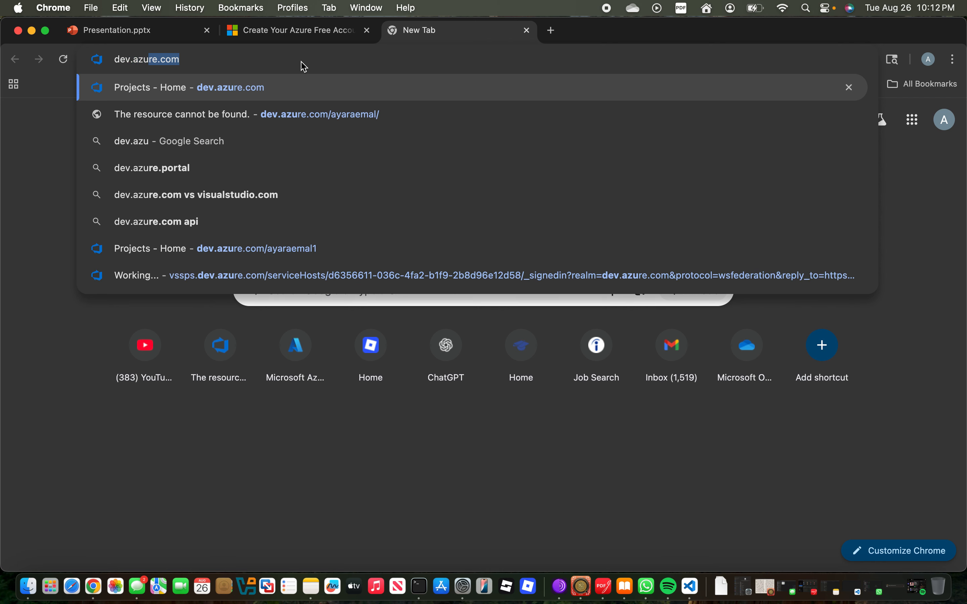
type("re.com")
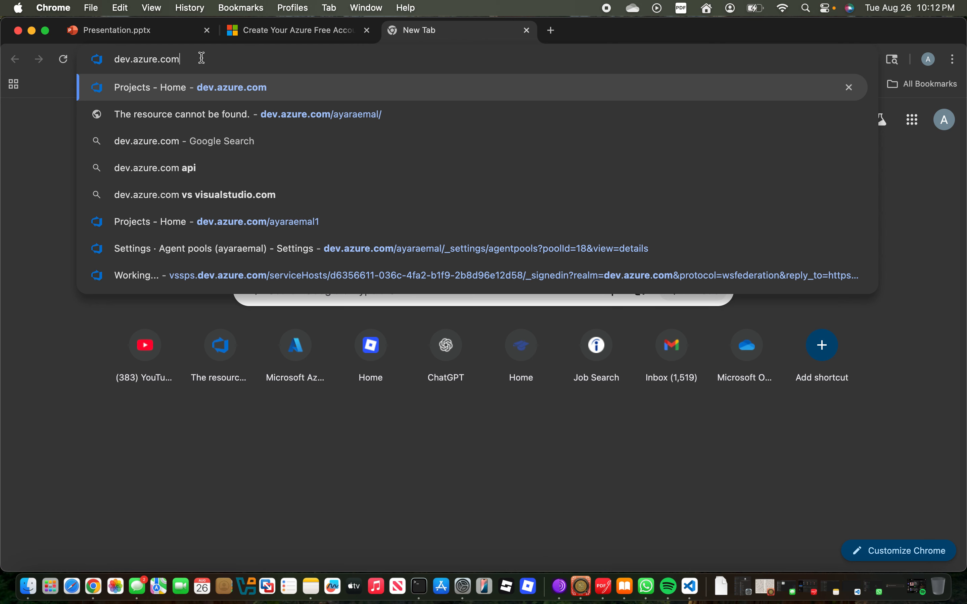
key("Return")
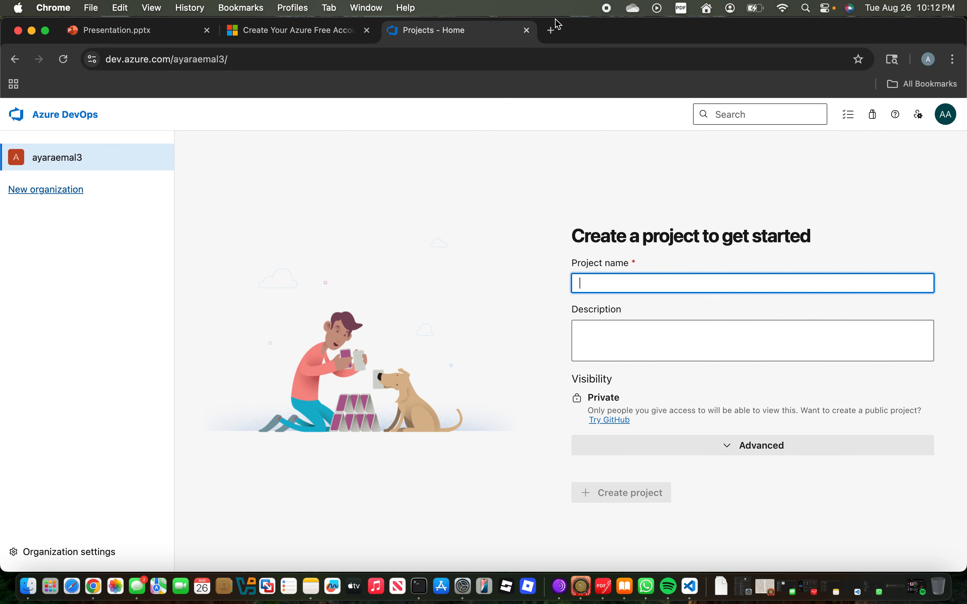
Step: Open the Azure portal at portal.azure.com in another new browser tab
left_click(551, 30)
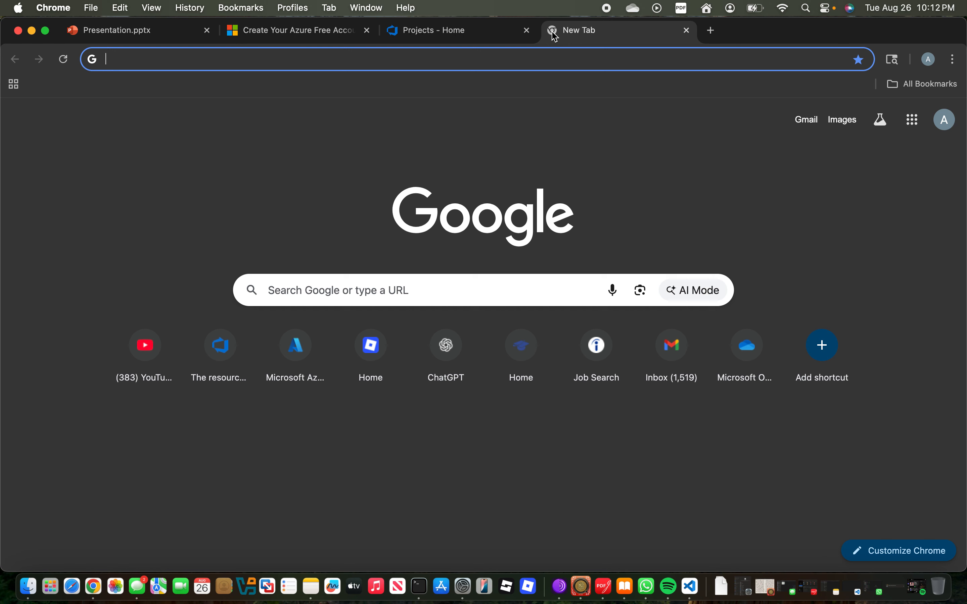
type("portal")
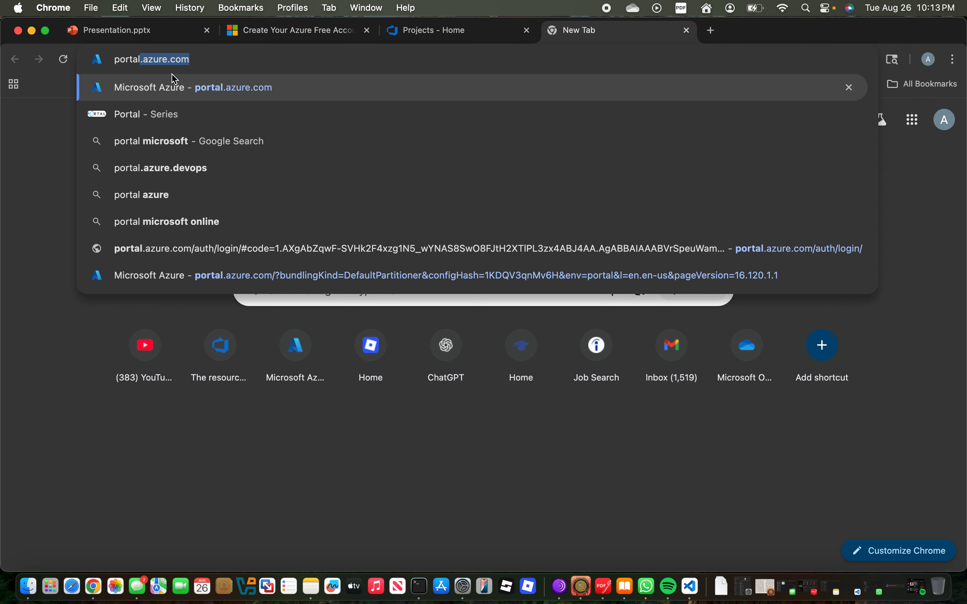
type(".azure.co")
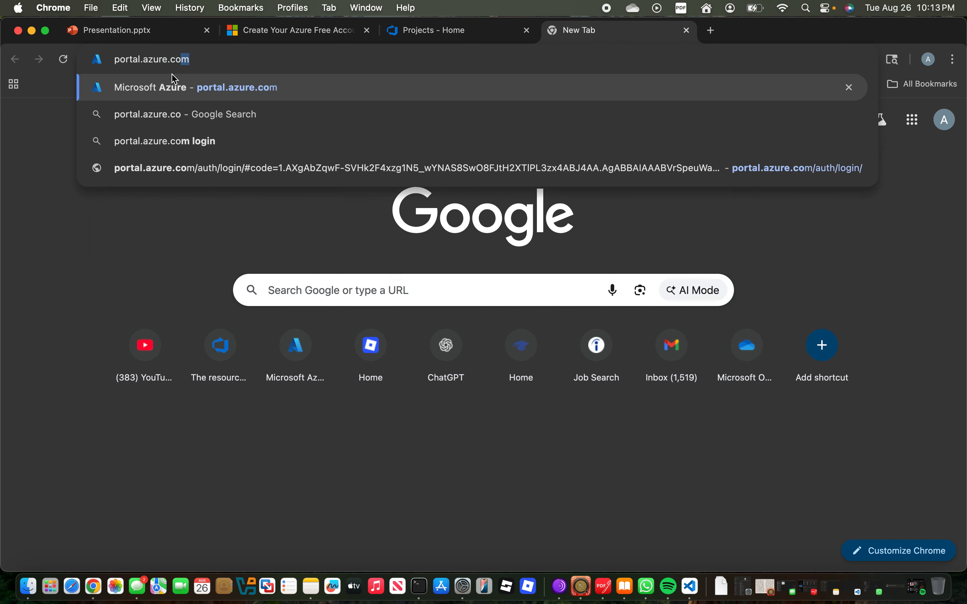
key("Return")
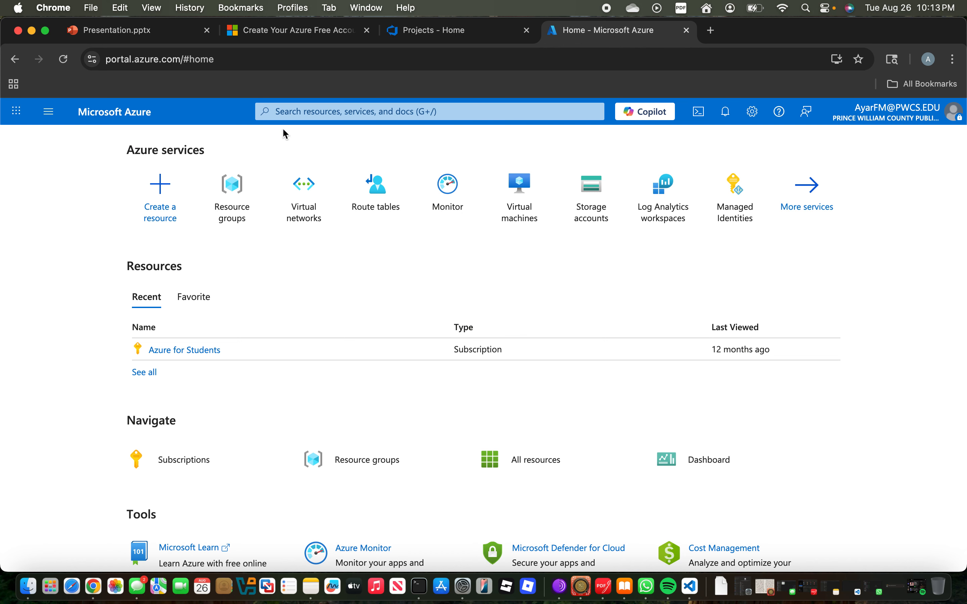
Step: Search the portal for "devops", view My Azure DevOps Organizations through the Azure DevOps organizations service, and close both portal-related pages
left_click(288, 113)
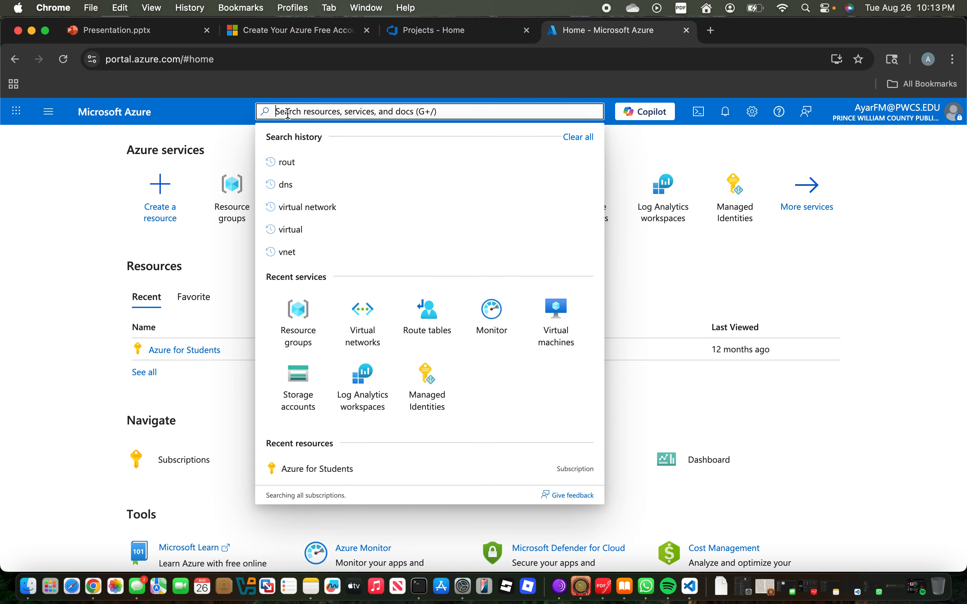
type("devops")
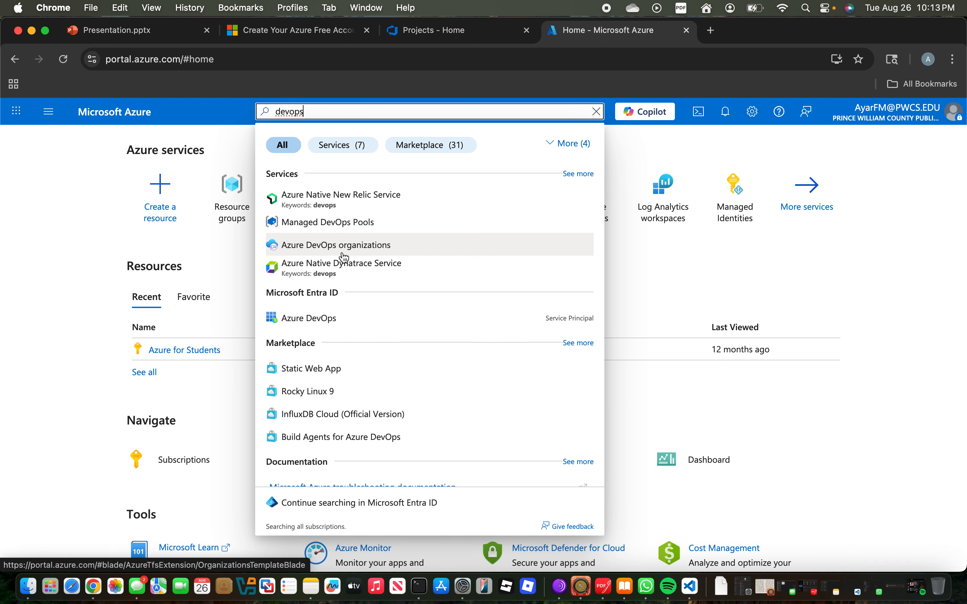
left_click(351, 246)
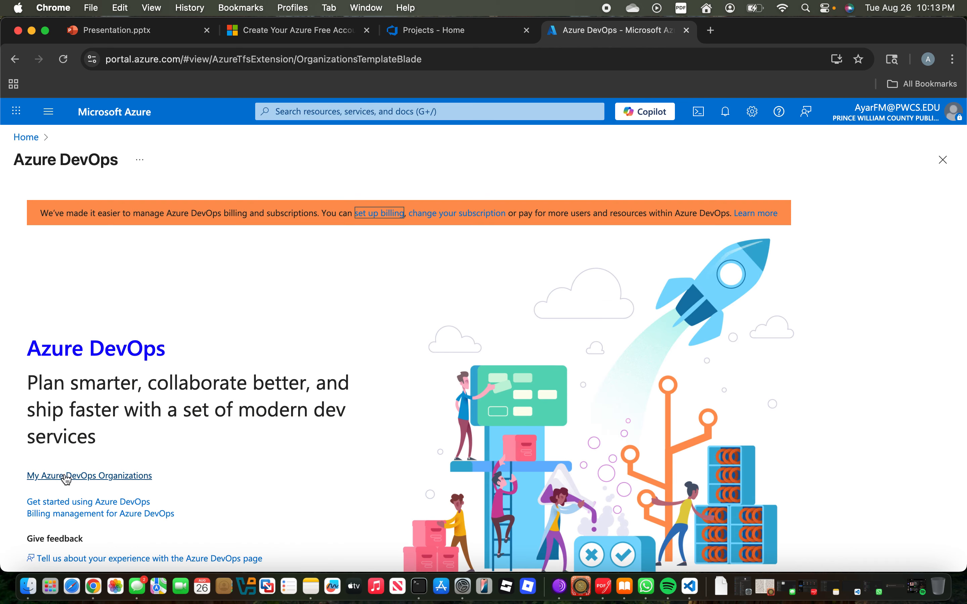
scroll(66, 480, "down", 1)
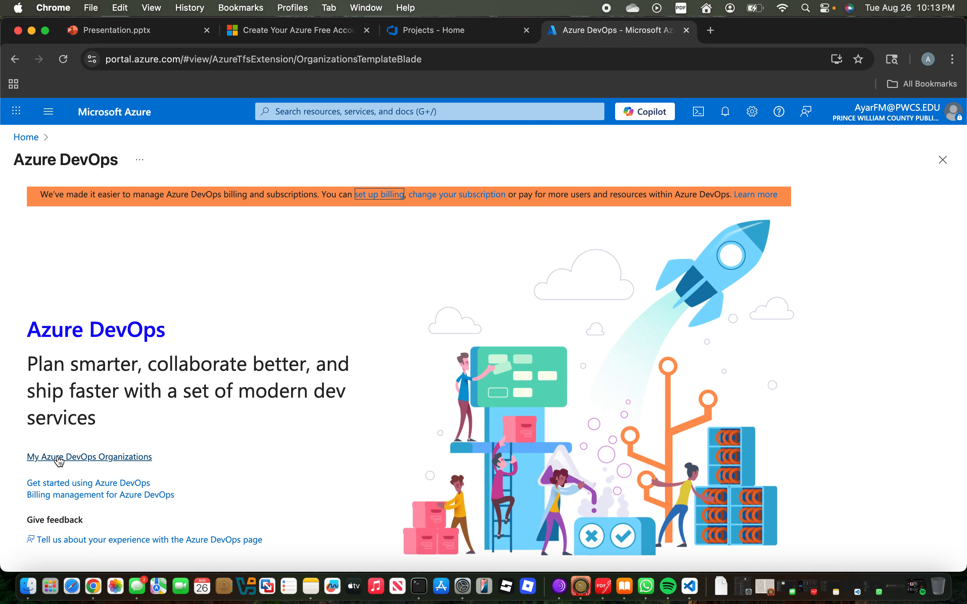
left_click(108, 457)
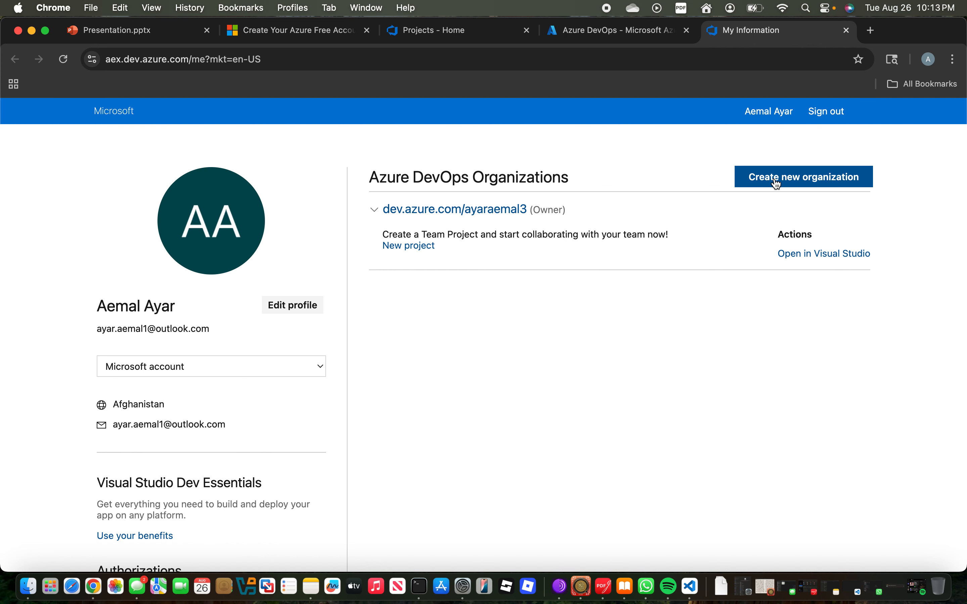
left_click(846, 30)
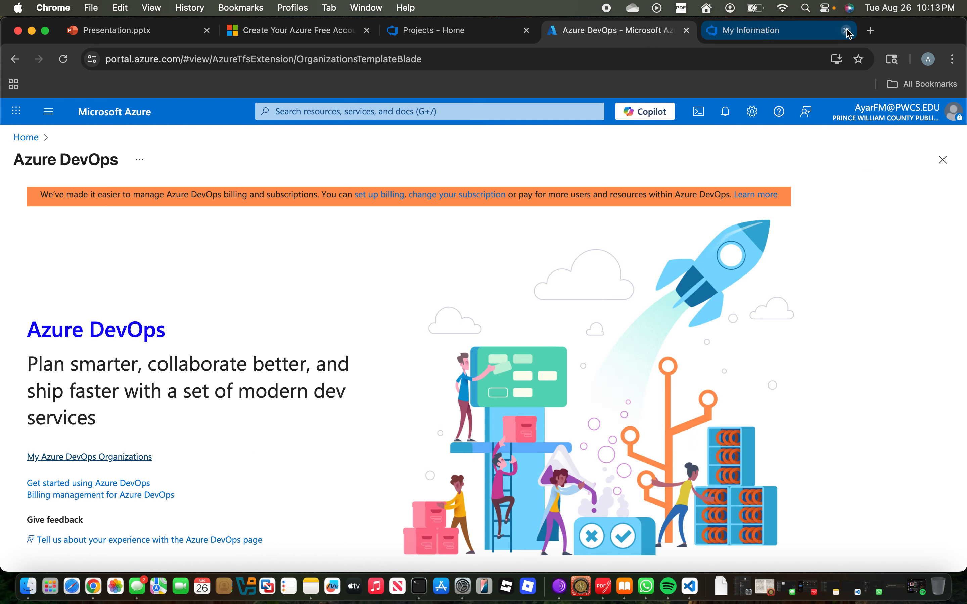
left_click(685, 31)
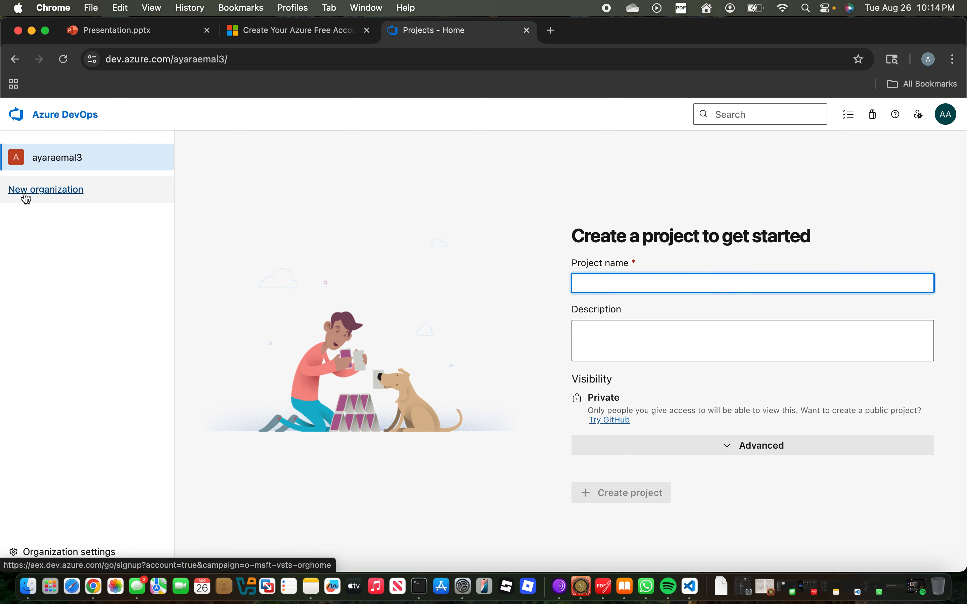
left_click(42, 195)
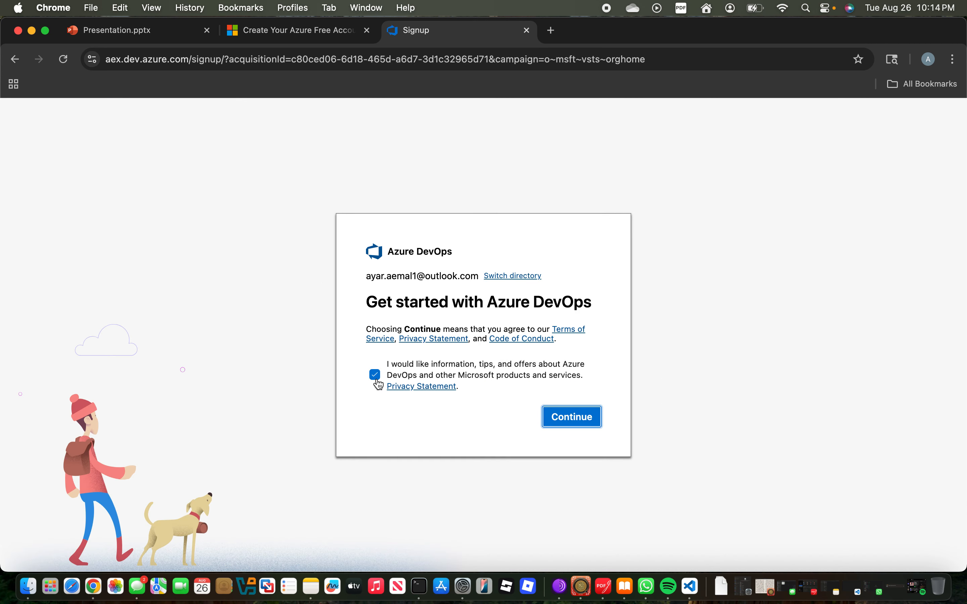
left_click(570, 424)
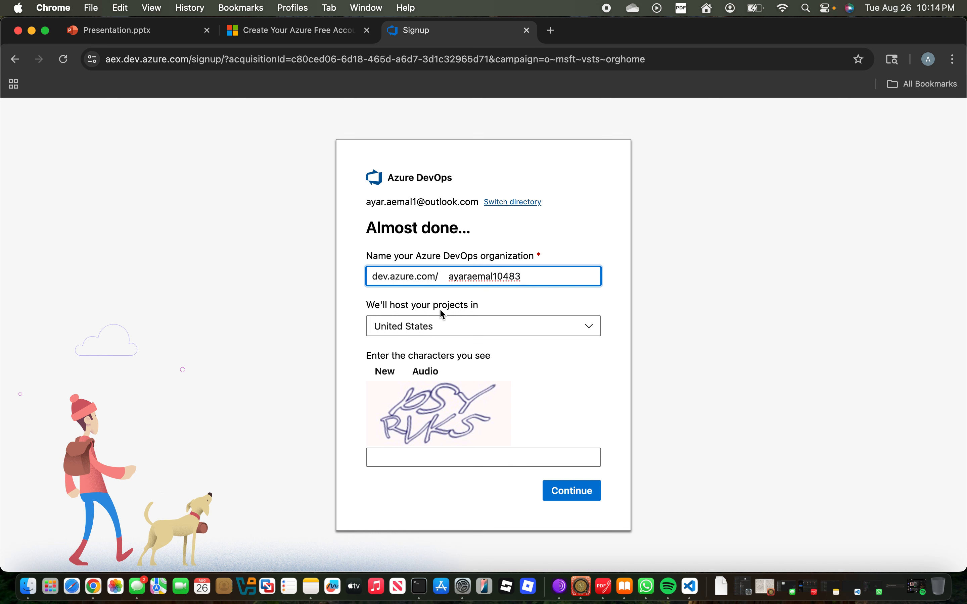
left_click(382, 456)
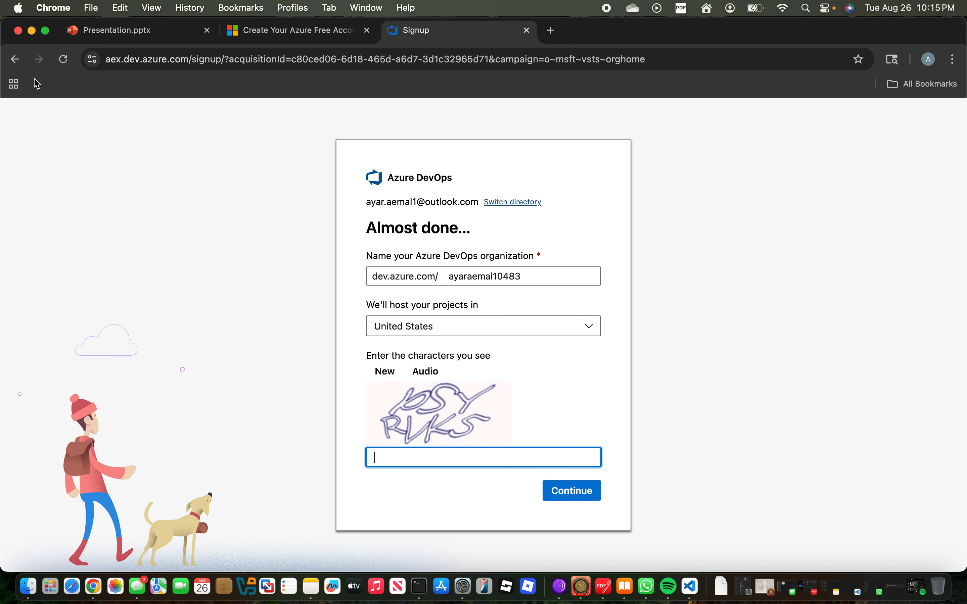
left_click(18, 63)
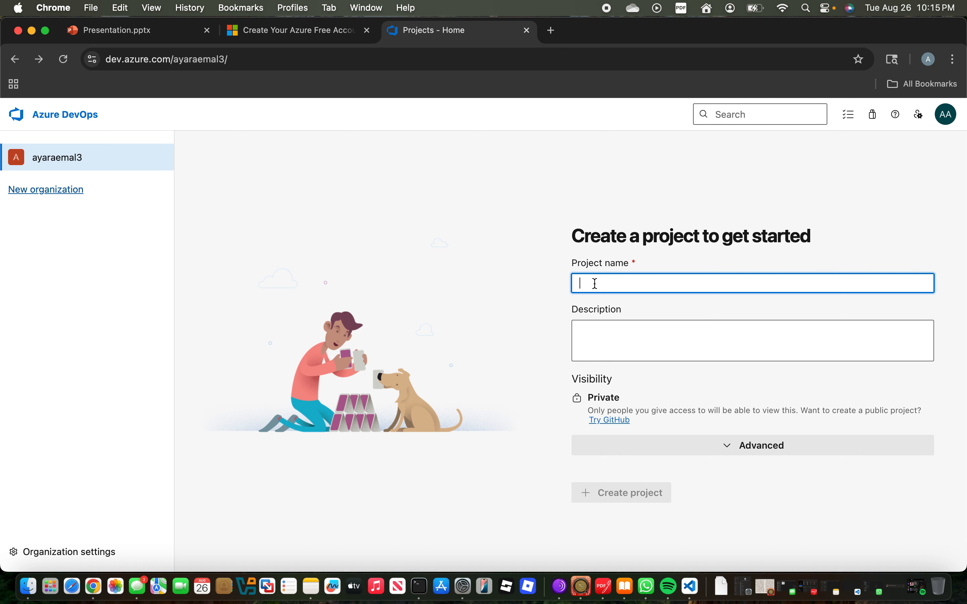
Step: Name the new Azure DevOps project Project01 and leave its description empty
type("Project")
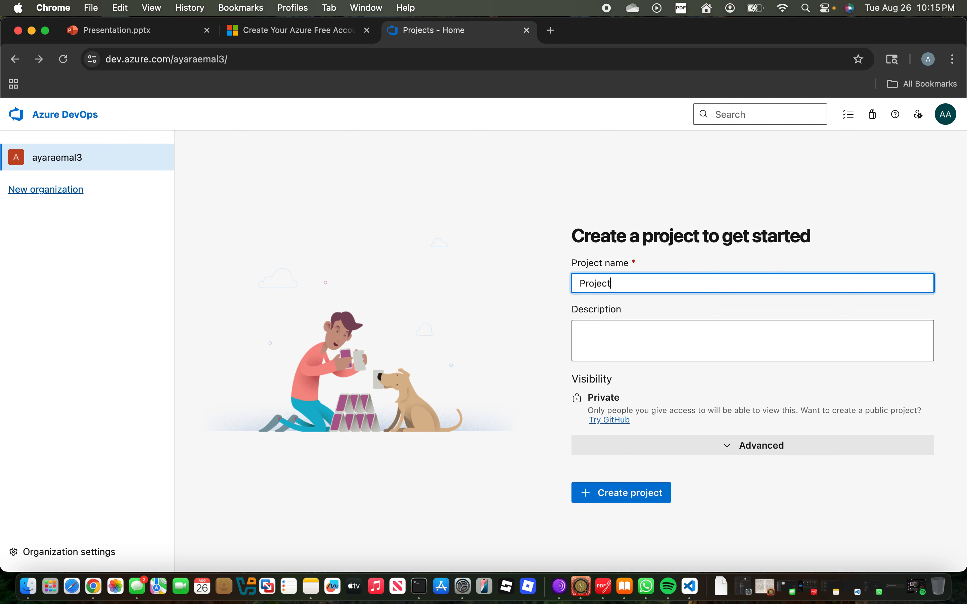
type("01")
left_click(581, 336)
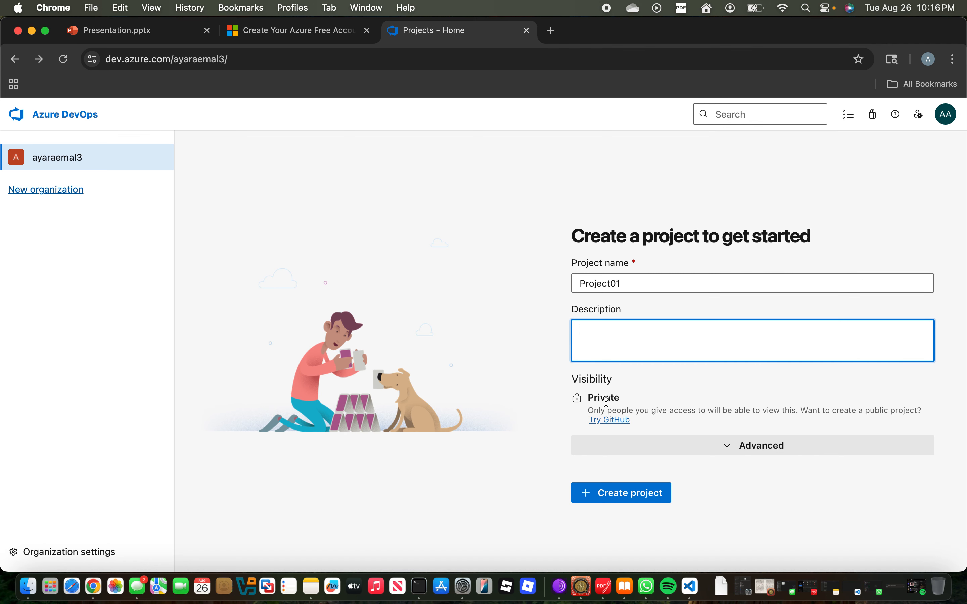
Step: In the new project's advanced options, choose Git as version control and Basic as the work item process
left_click(729, 451)
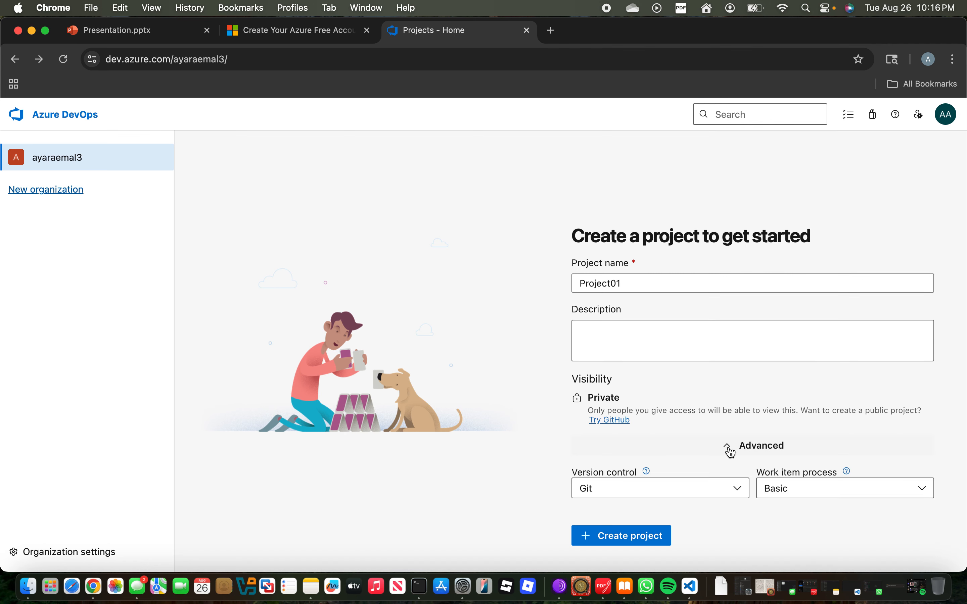
left_click(642, 486)
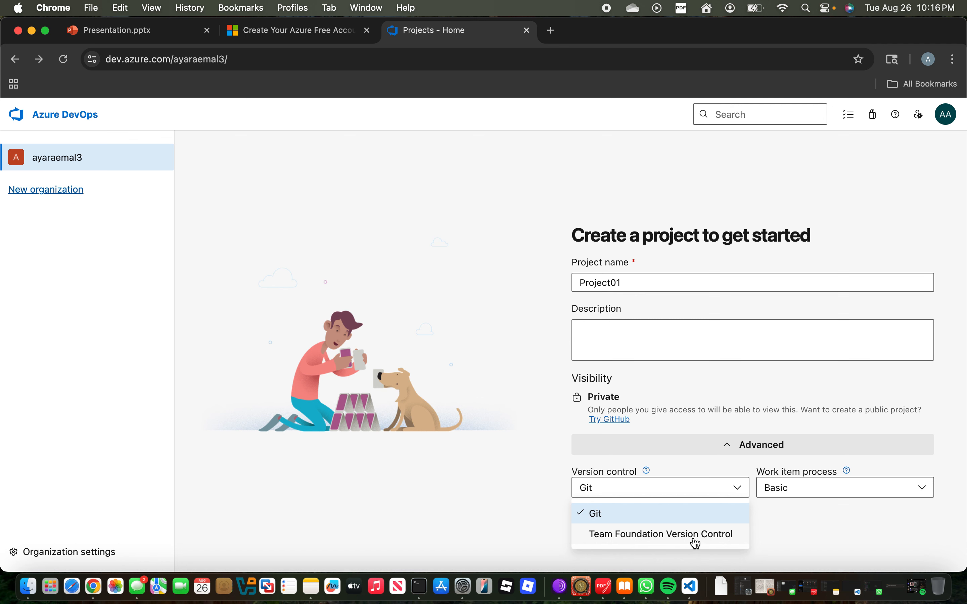
left_click(606, 516)
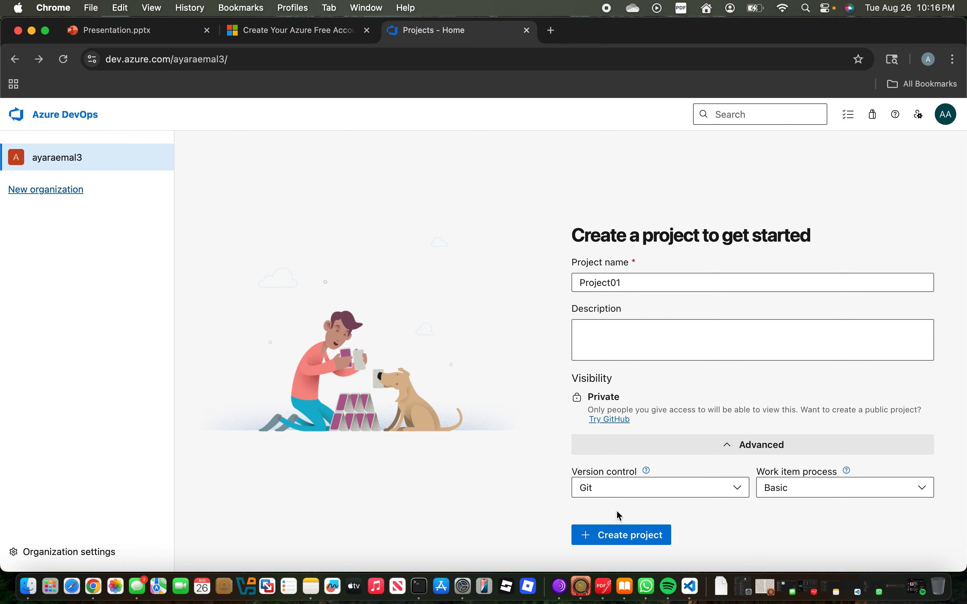
left_click(790, 487)
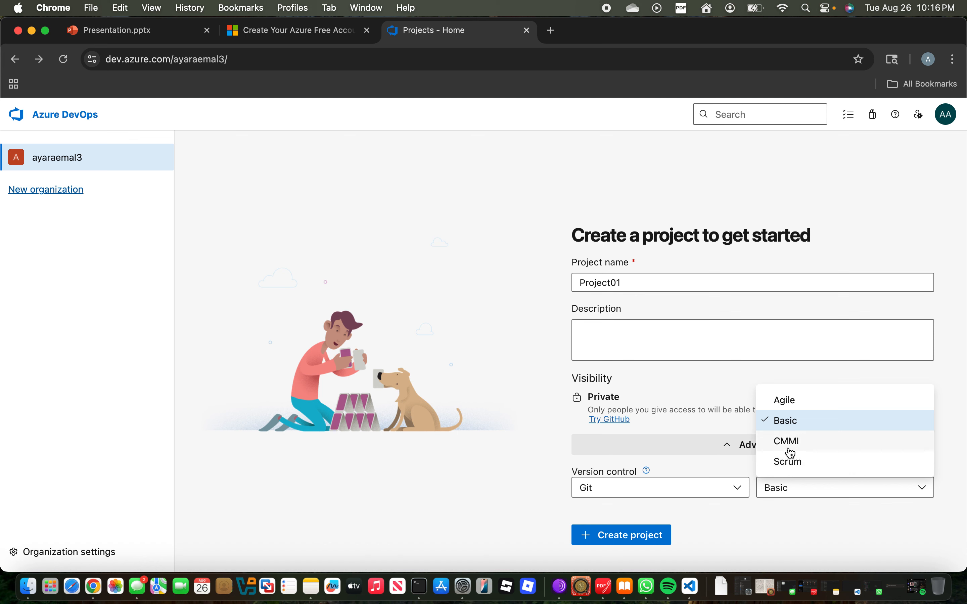
left_click(789, 425)
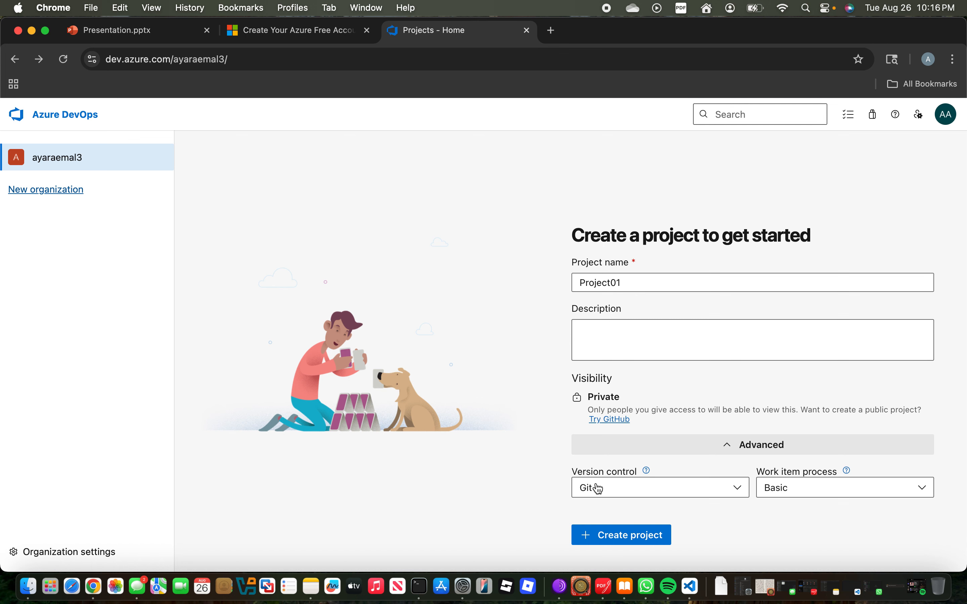
Step: Create the Project01 project and look over its summary page and the Boards, Repos and Pipelines services
left_click(630, 535)
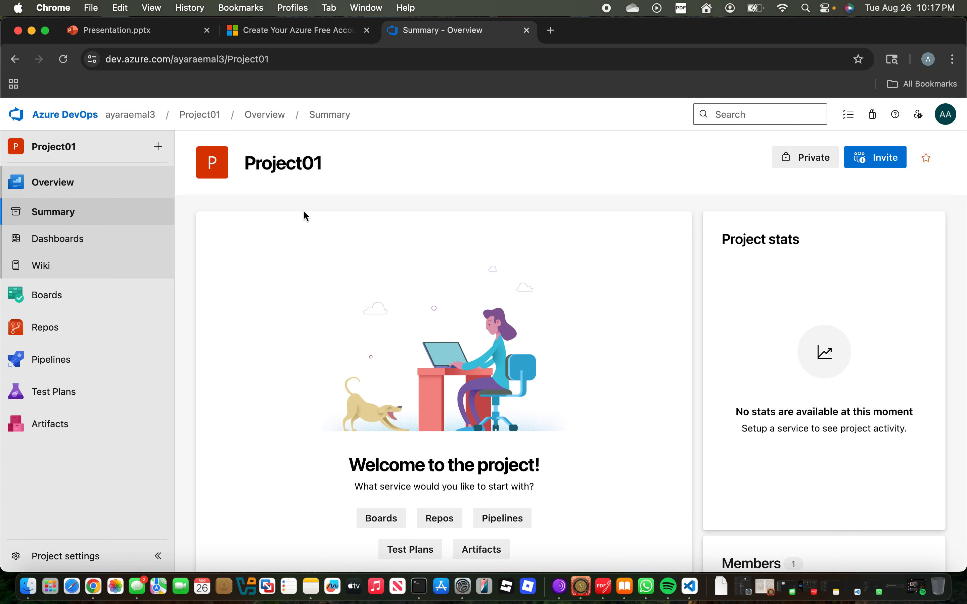
scroll(335, 329, "down", 1)
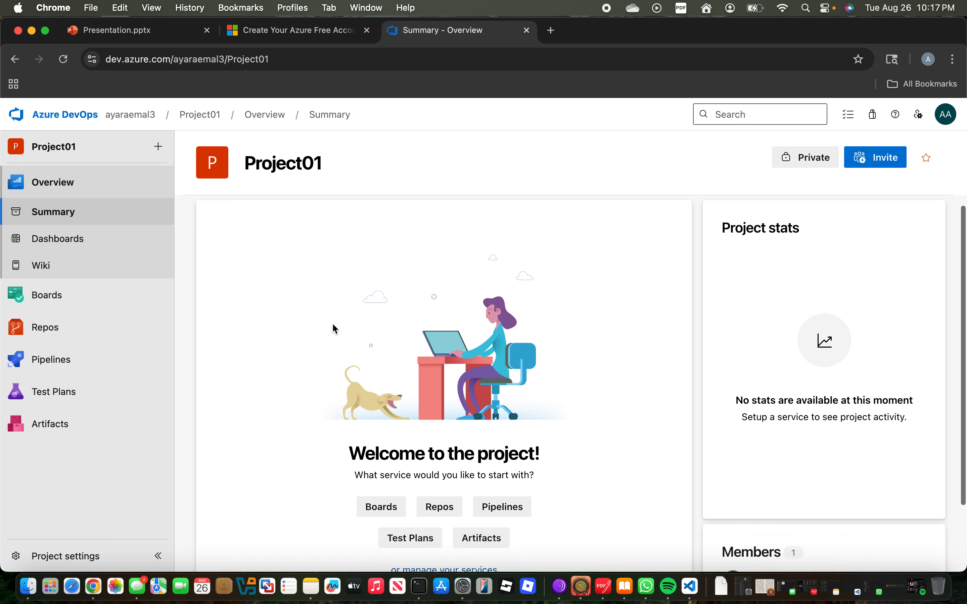
scroll(334, 329, "down", 3)
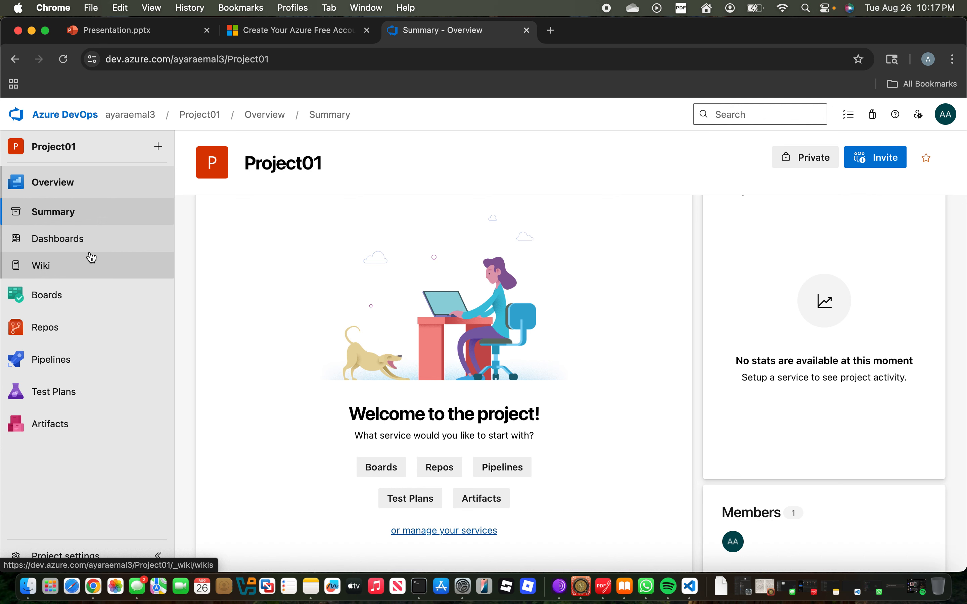
mouse_move(40, 305)
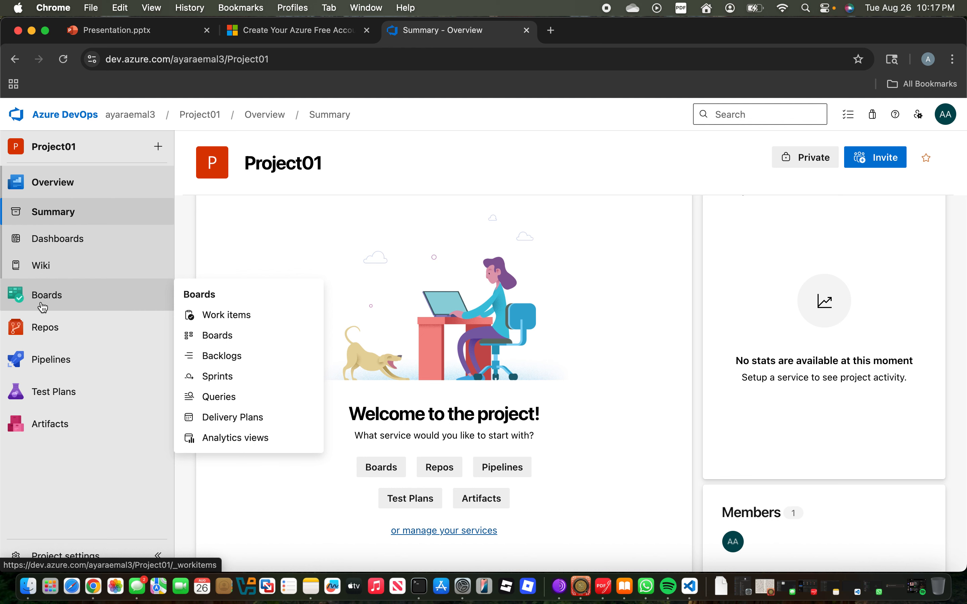
mouse_move(44, 335)
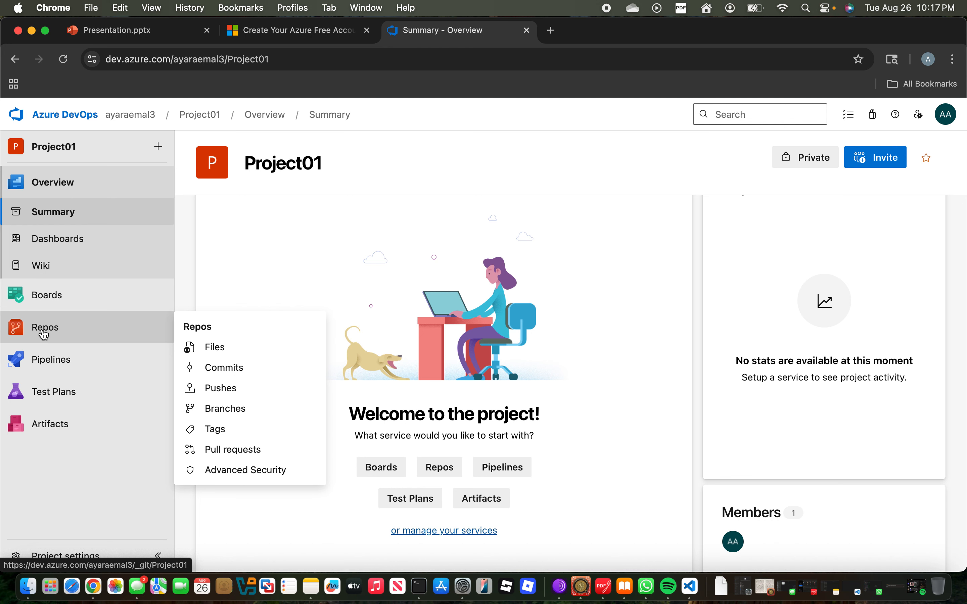
mouse_move(59, 370)
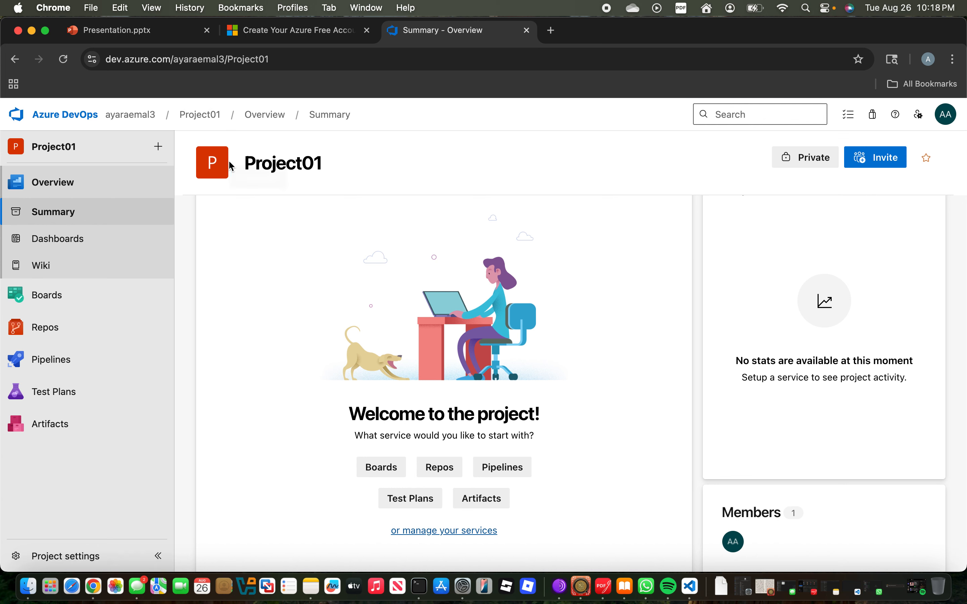
Step: Create a second private project named Project02 in the organization, with Git version control and the Basic work item process
left_click(128, 116)
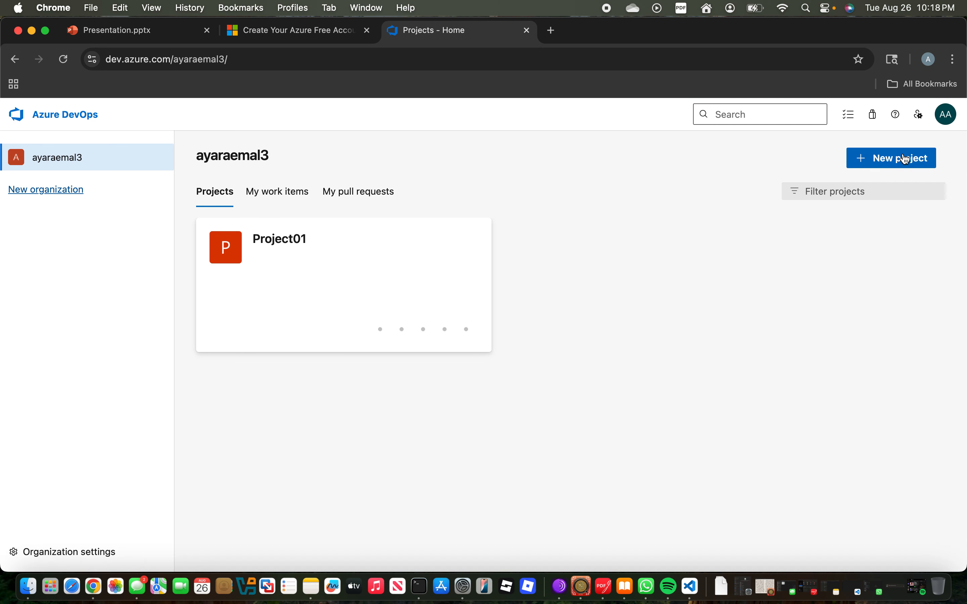
left_click(889, 162)
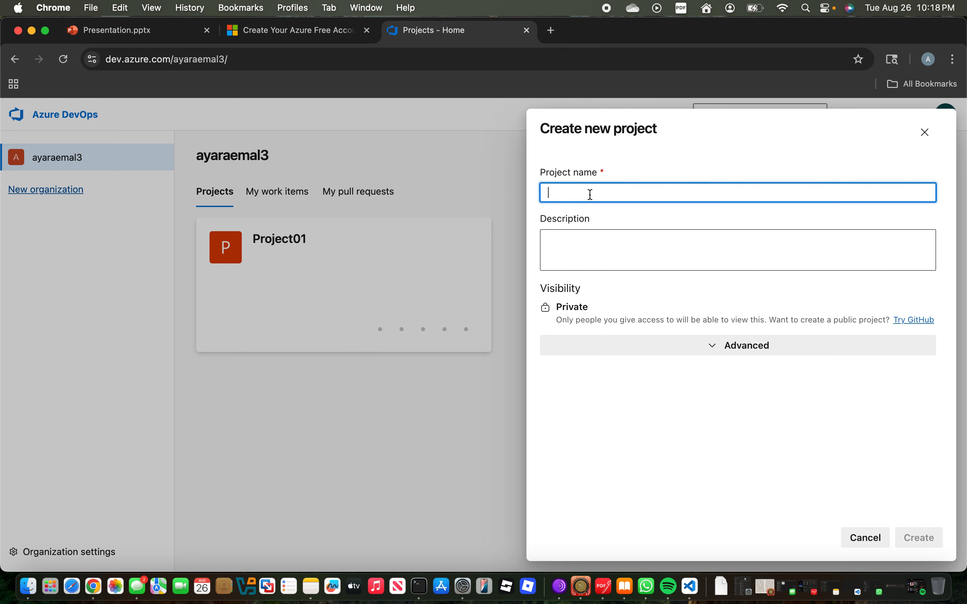
type("Proje")
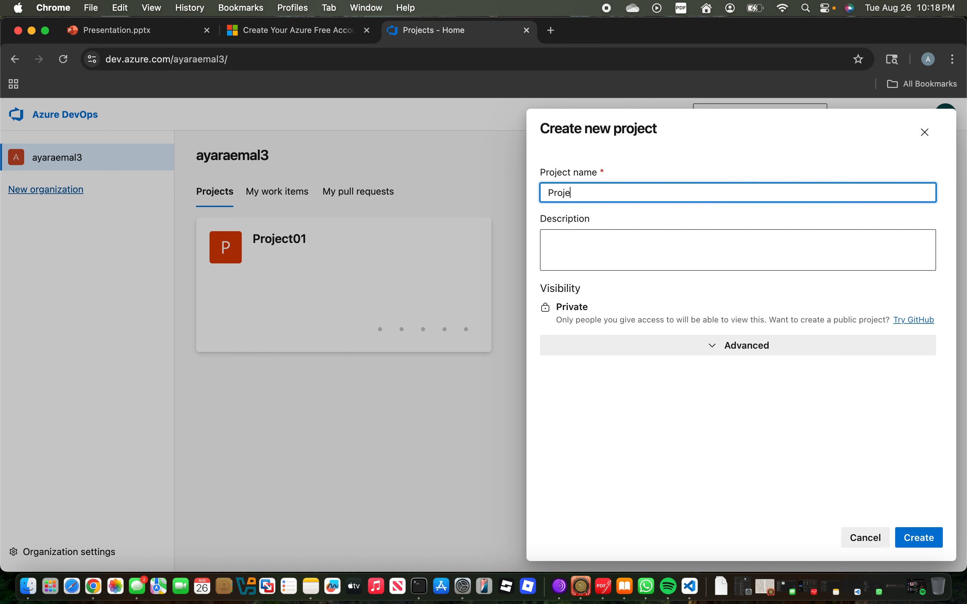
type("ct02")
left_click(708, 354)
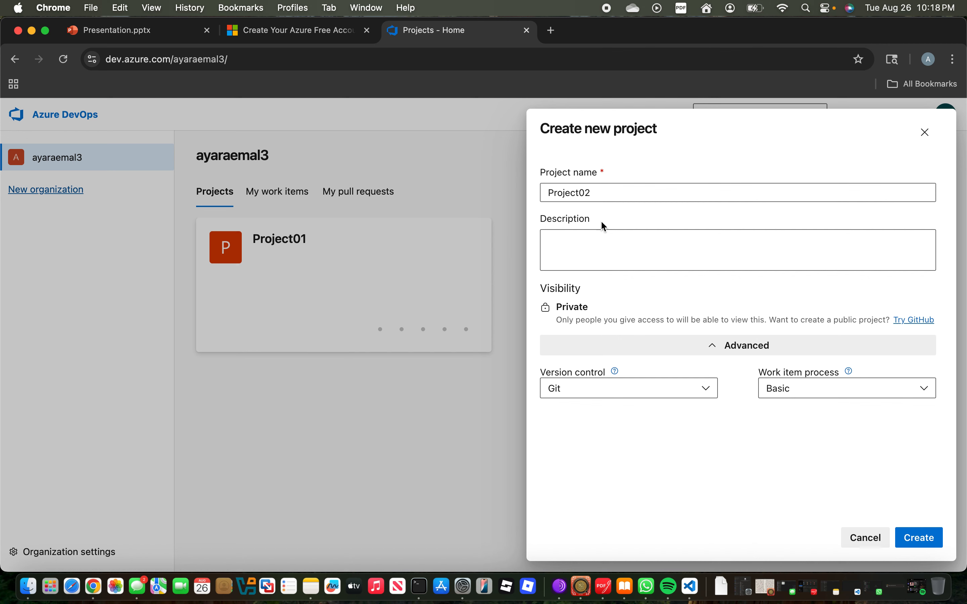
left_click(918, 539)
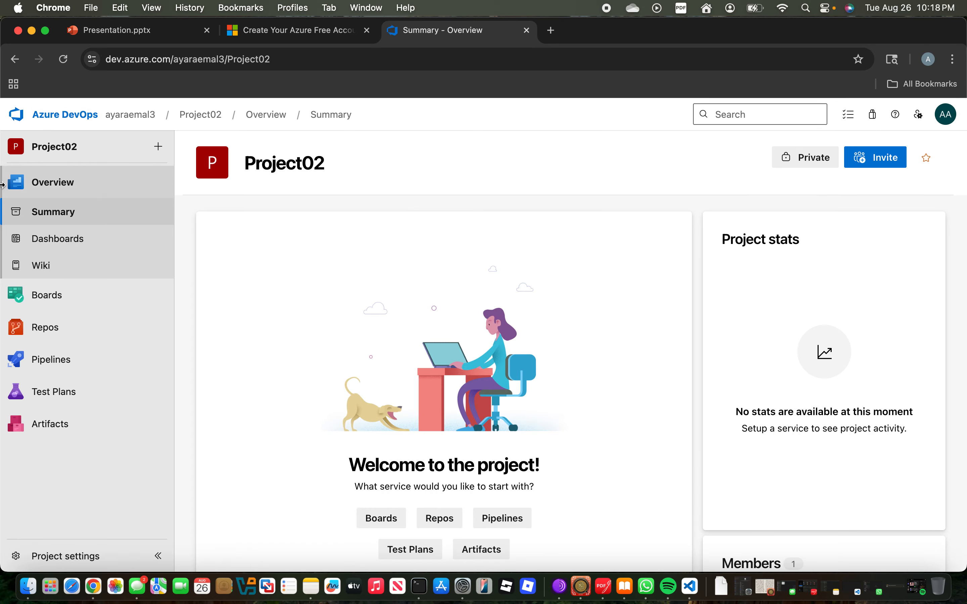
Step: Look over Project02's summary page, open its project settings and review the overview through to the project deletion section
mouse_move(42, 305)
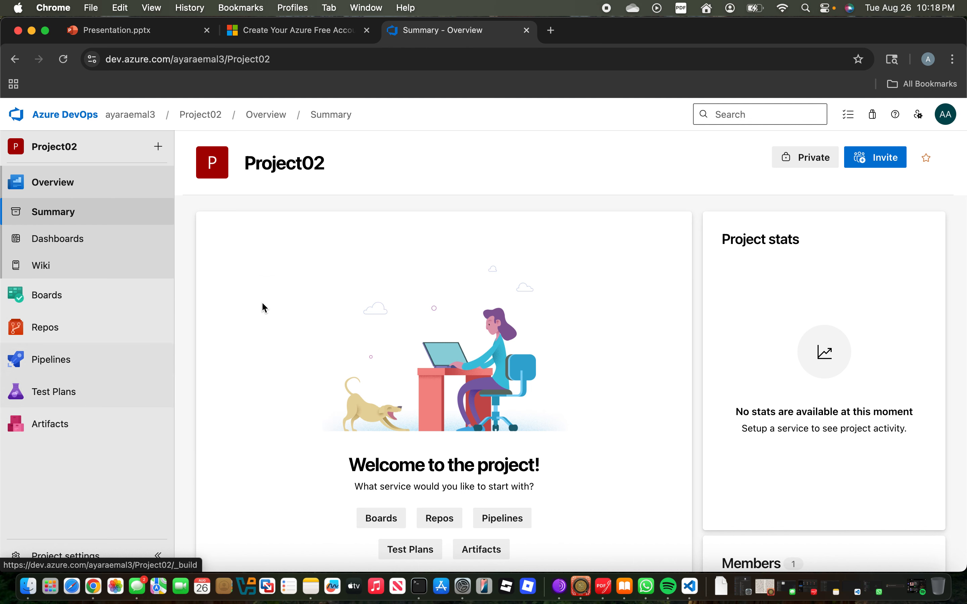
scroll(287, 306, "down", 3)
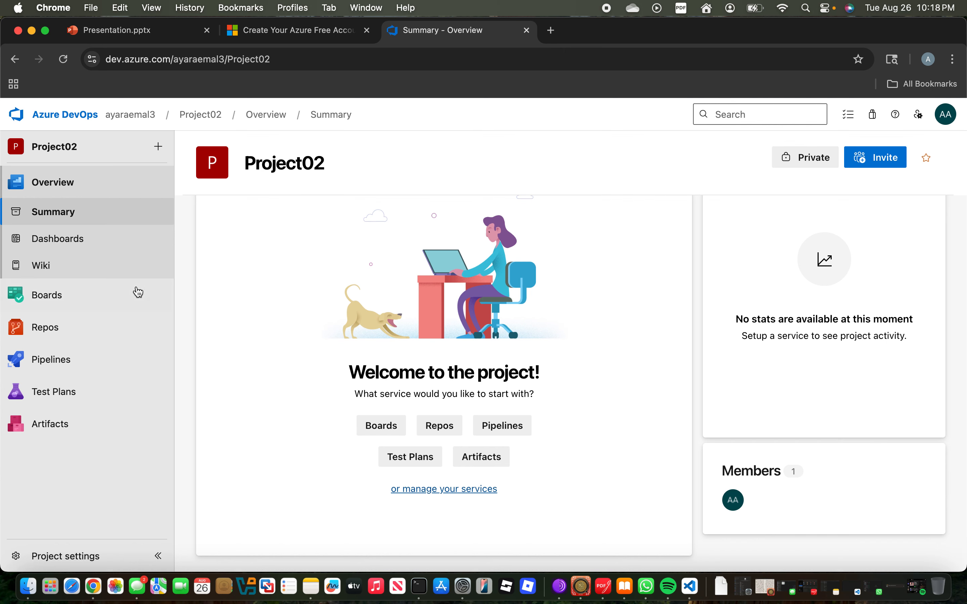
mouse_move(134, 289)
left_click(59, 561)
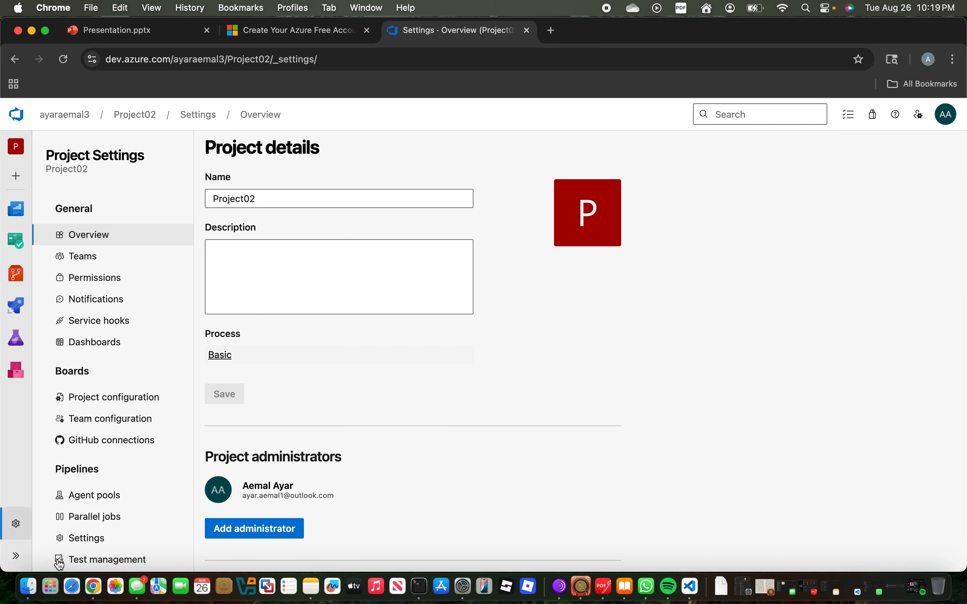
scroll(498, 348, "down", 1)
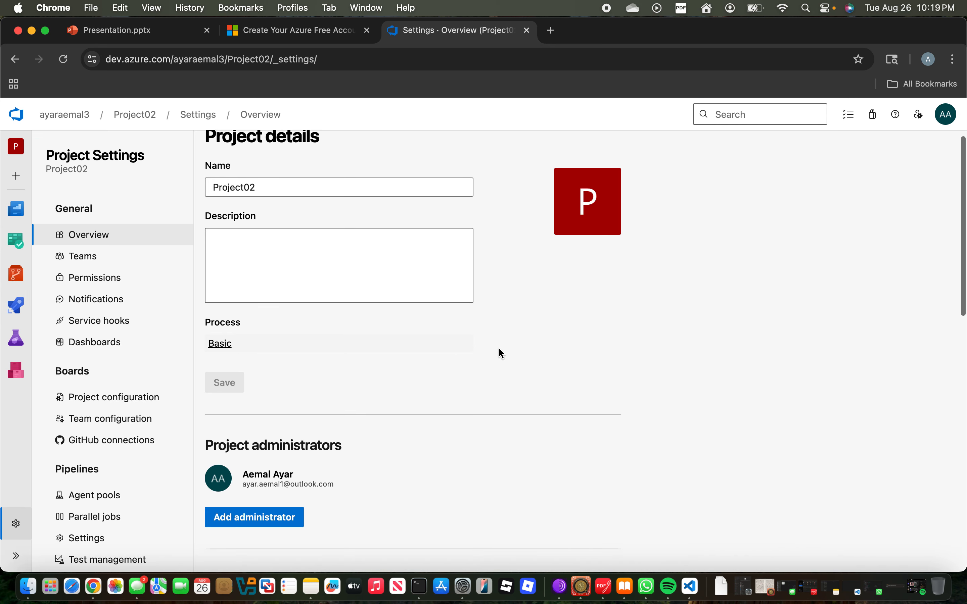
scroll(326, 338, "down", 5)
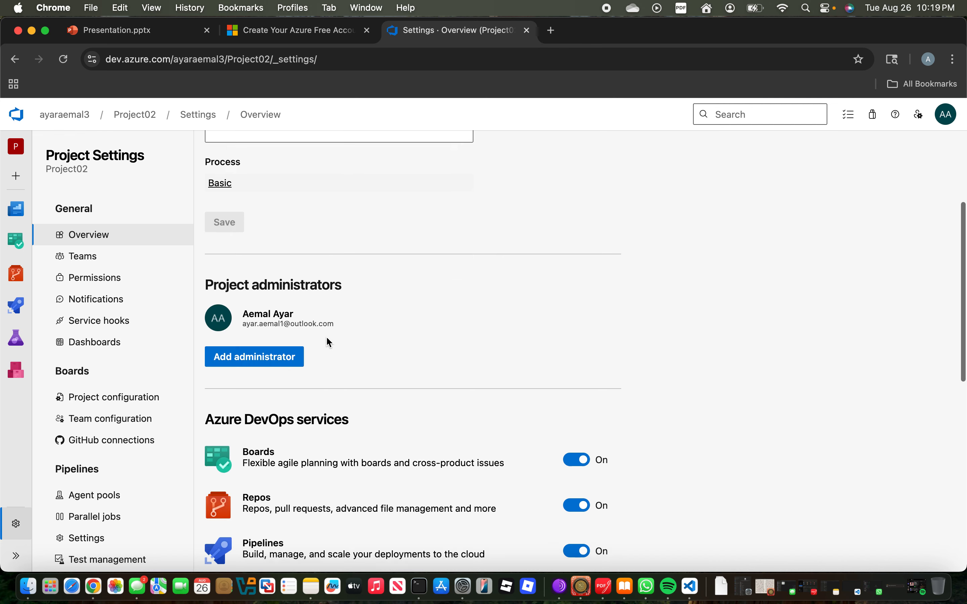
scroll(326, 339, "down", 8)
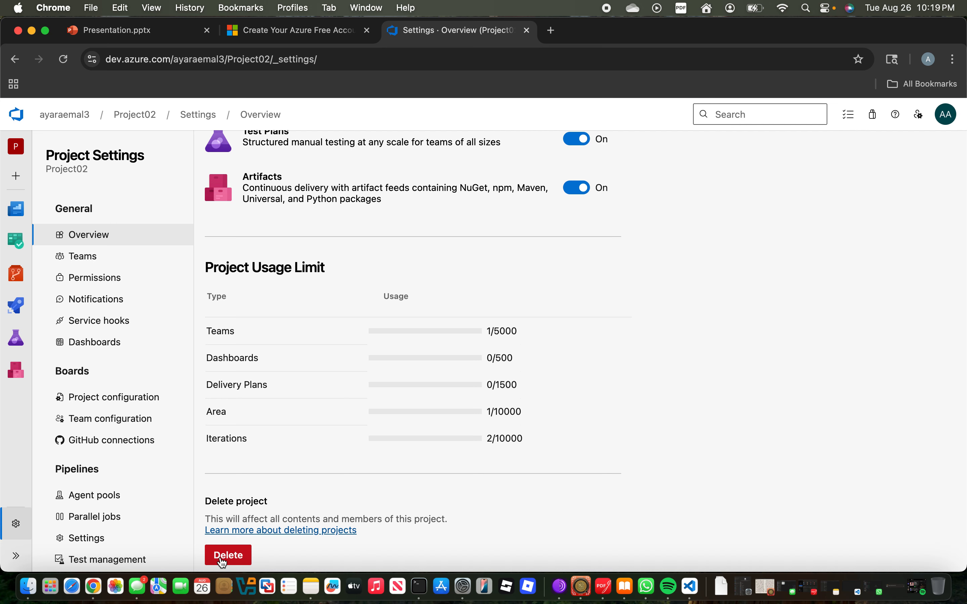
Step: Delete the Project02 project, confirming with the name Project02, and refresh the organization's project list
left_click(226, 556)
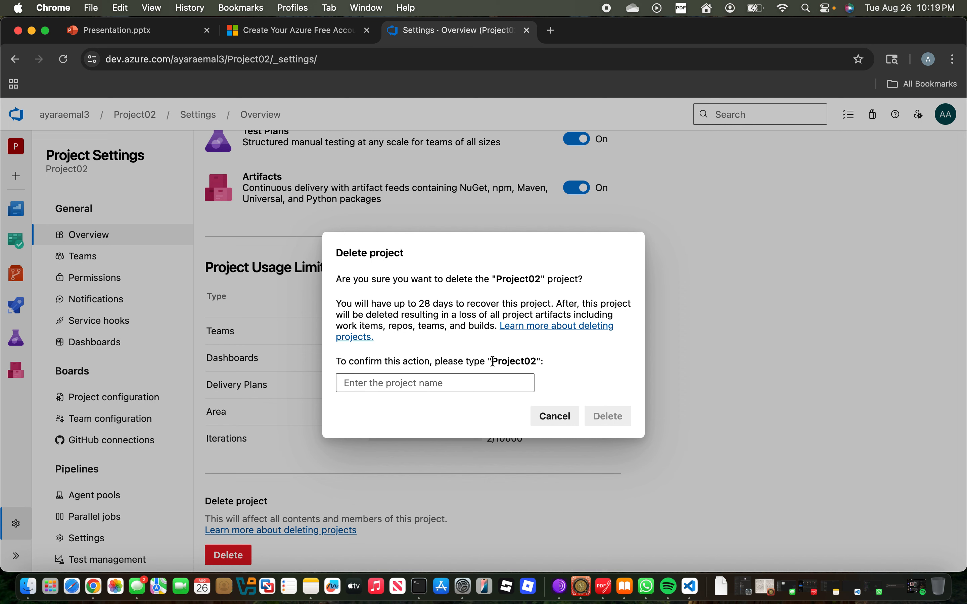
left_click_drag(492, 361, 536, 361)
key("super+c")
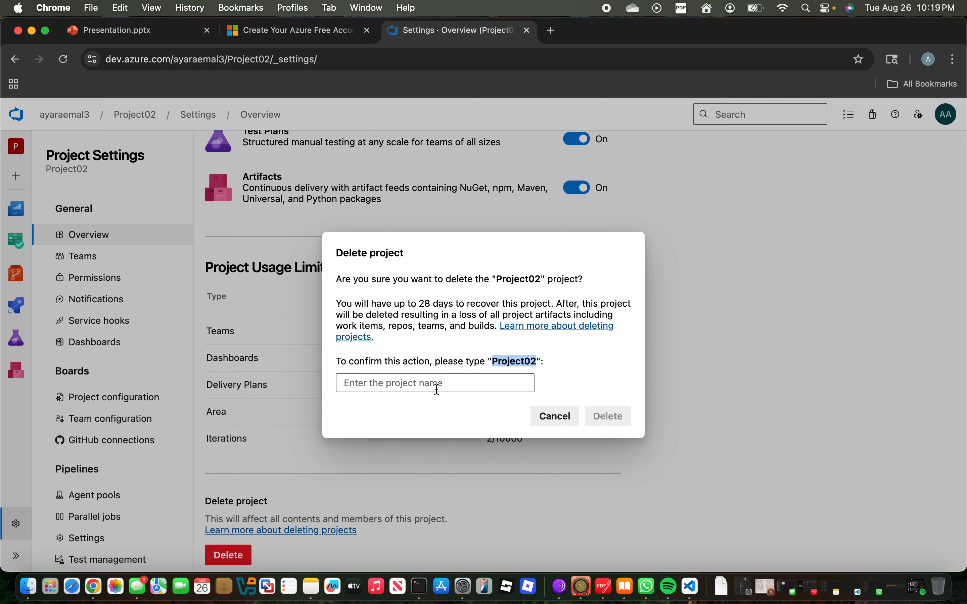
left_click(436, 387)
key("super+v")
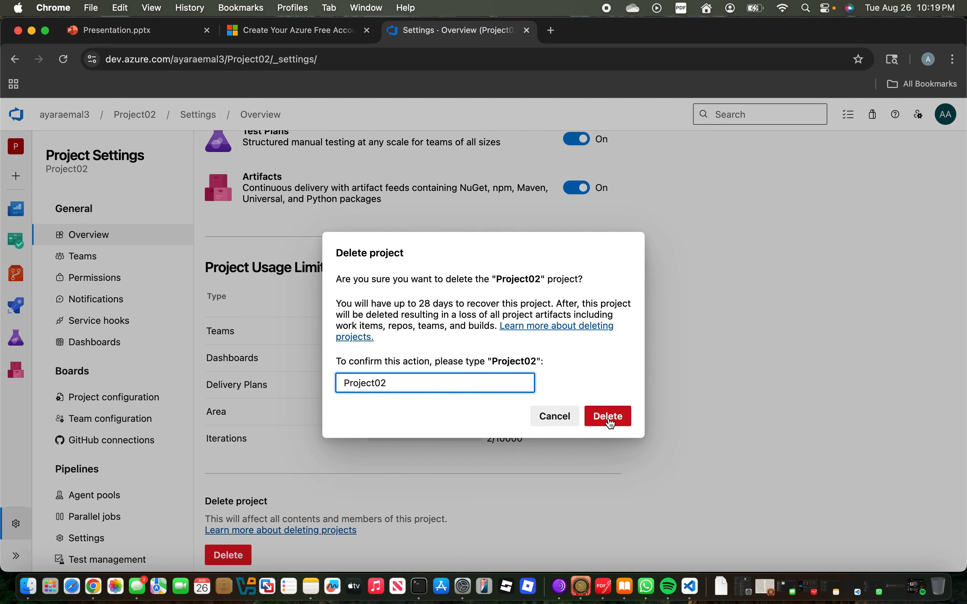
left_click(608, 417)
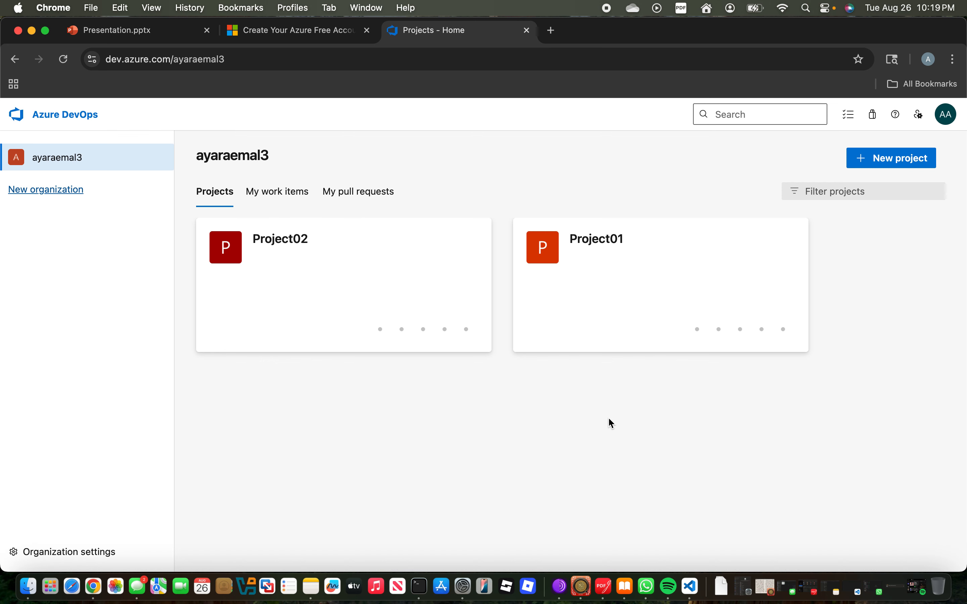
left_click(64, 64)
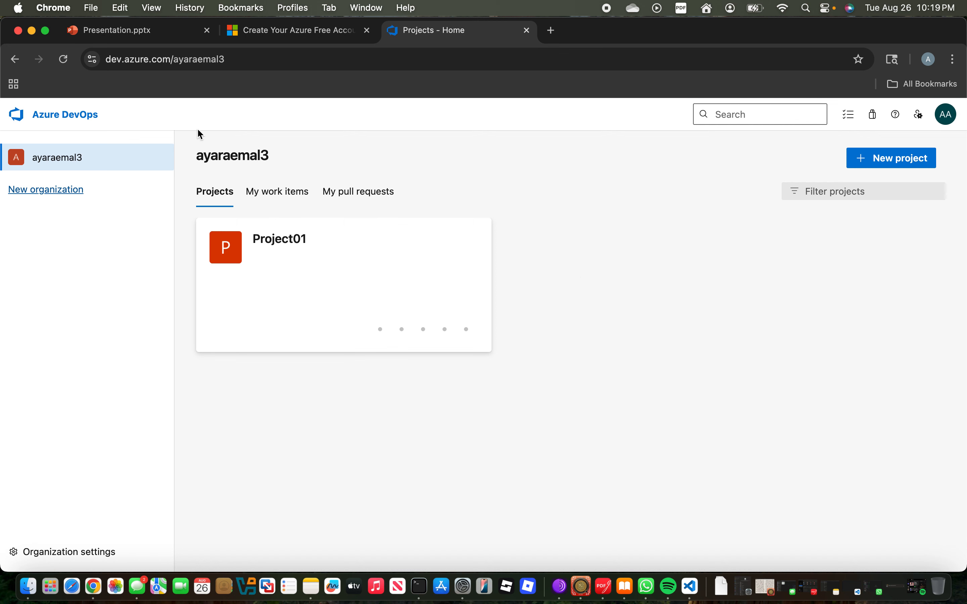